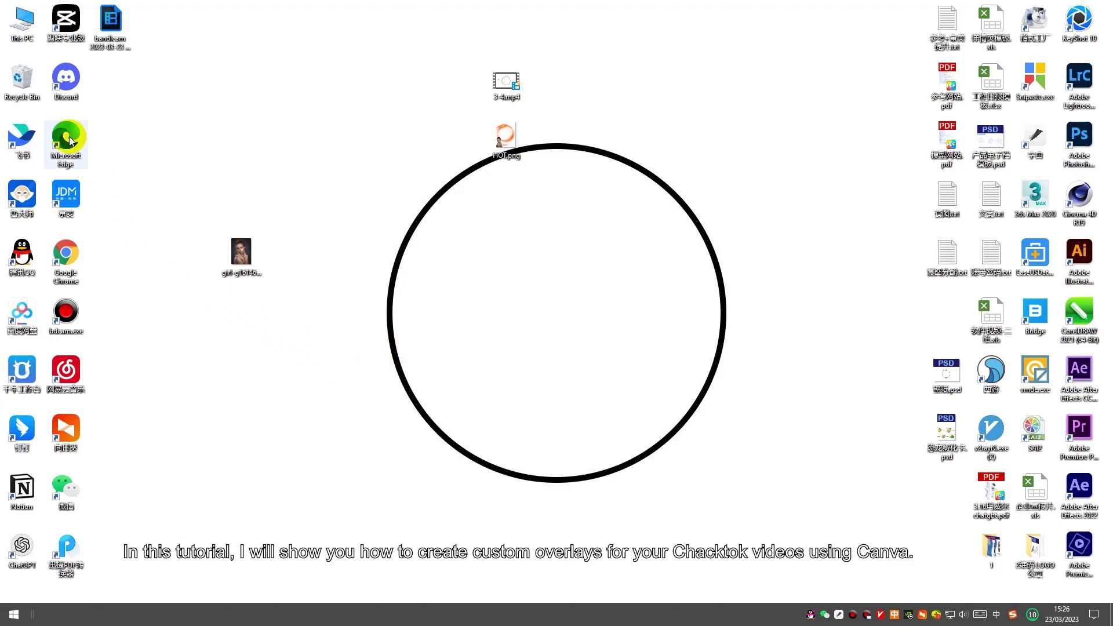
pyautogui.rightClick(71, 142)
pyautogui.click(81, 144)
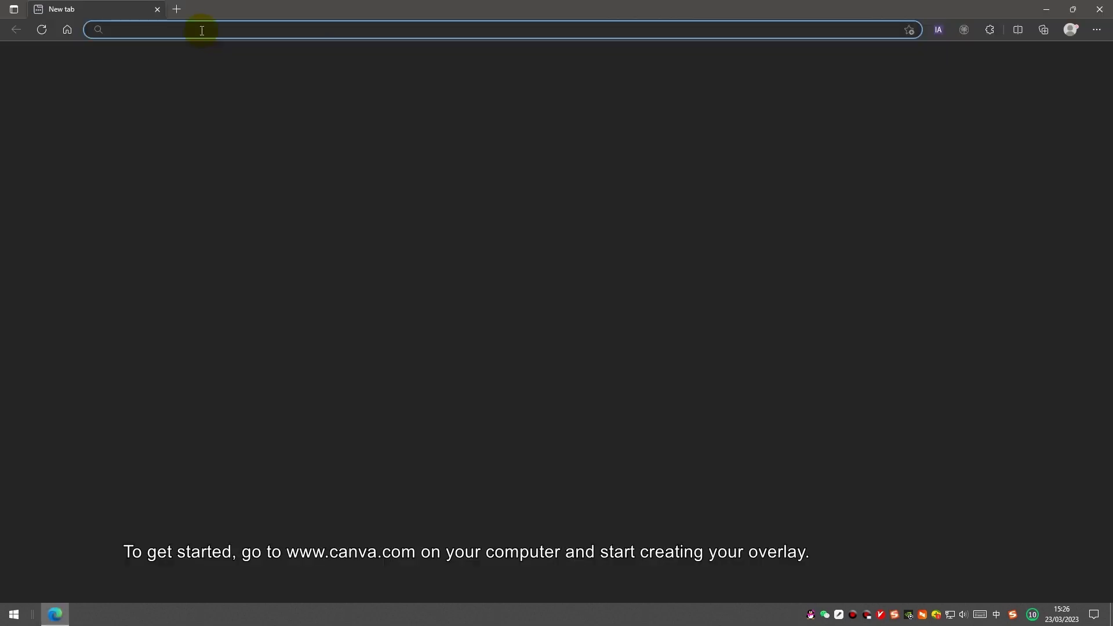
pyautogui.write('www')
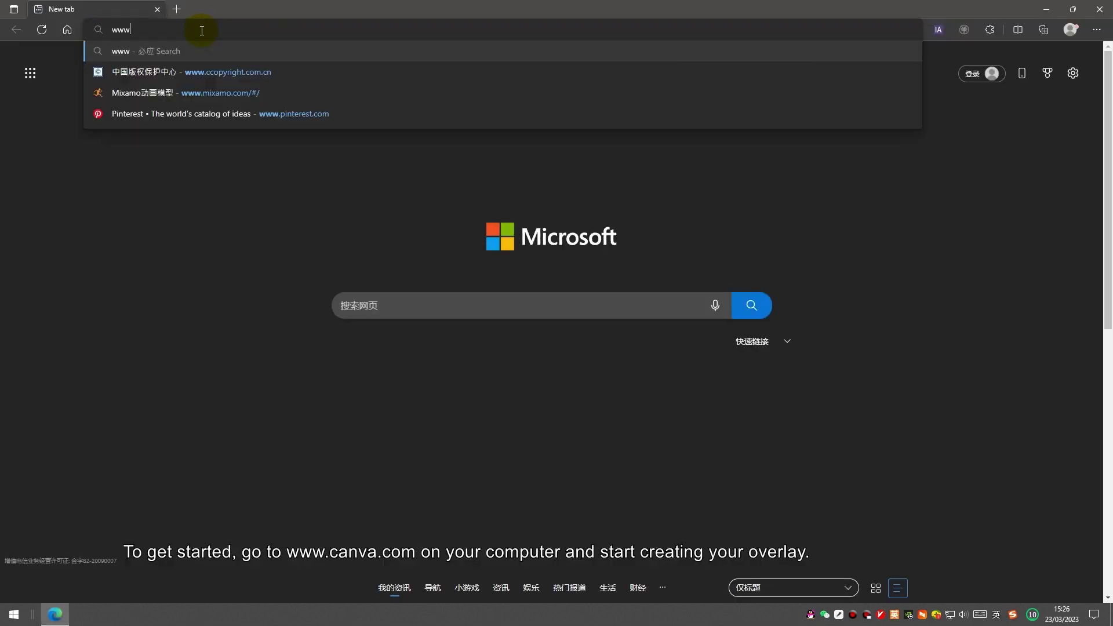
pyautogui.write('.canva.co')
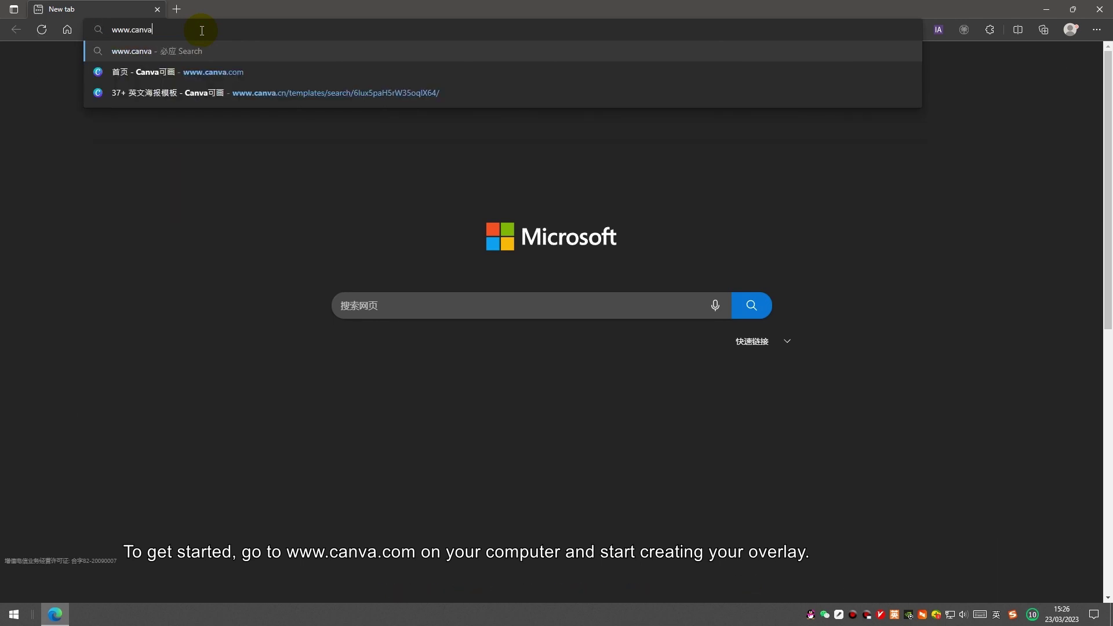
pyautogui.write('m')
pyautogui.press('Return')
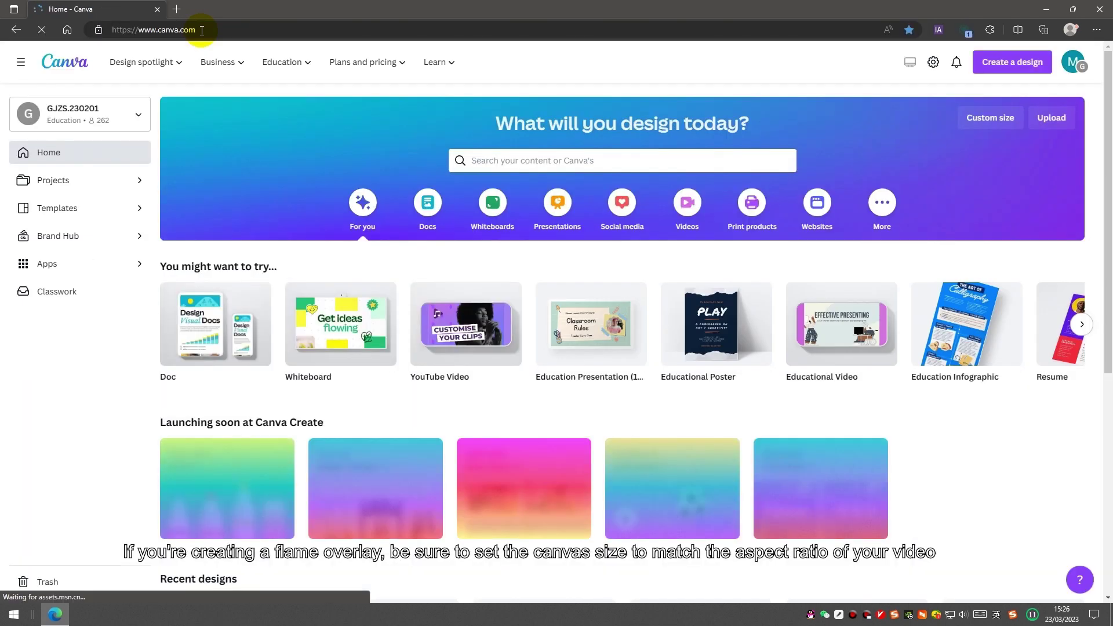
# Step: Start a custom-size design and enter width 1080 and height 1920 px
pyautogui.click(1012, 63)
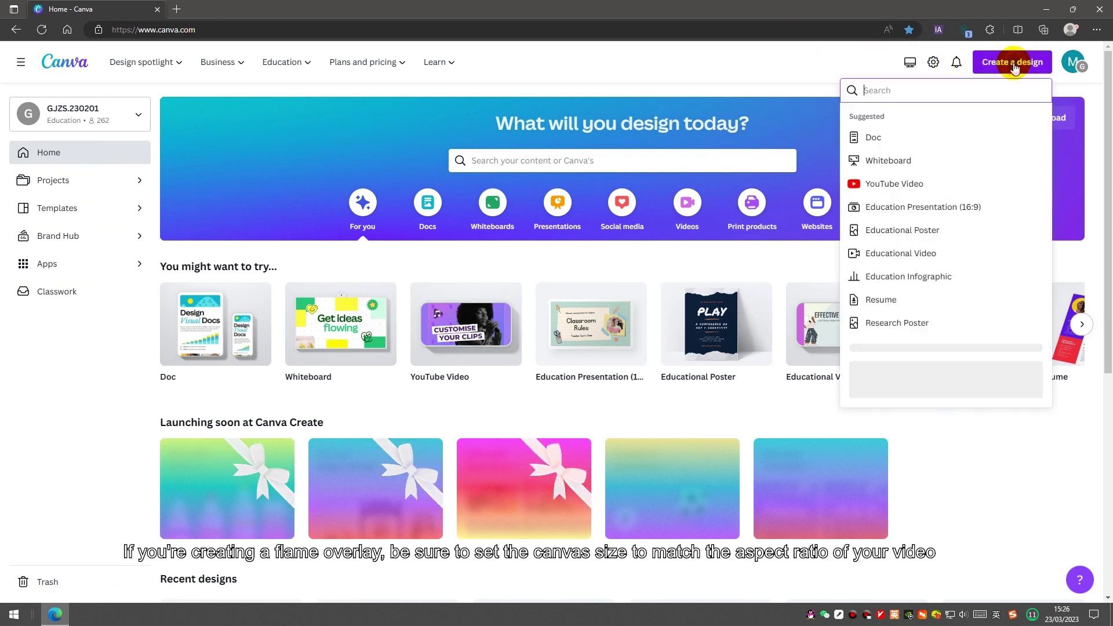
pyautogui.click(871, 361)
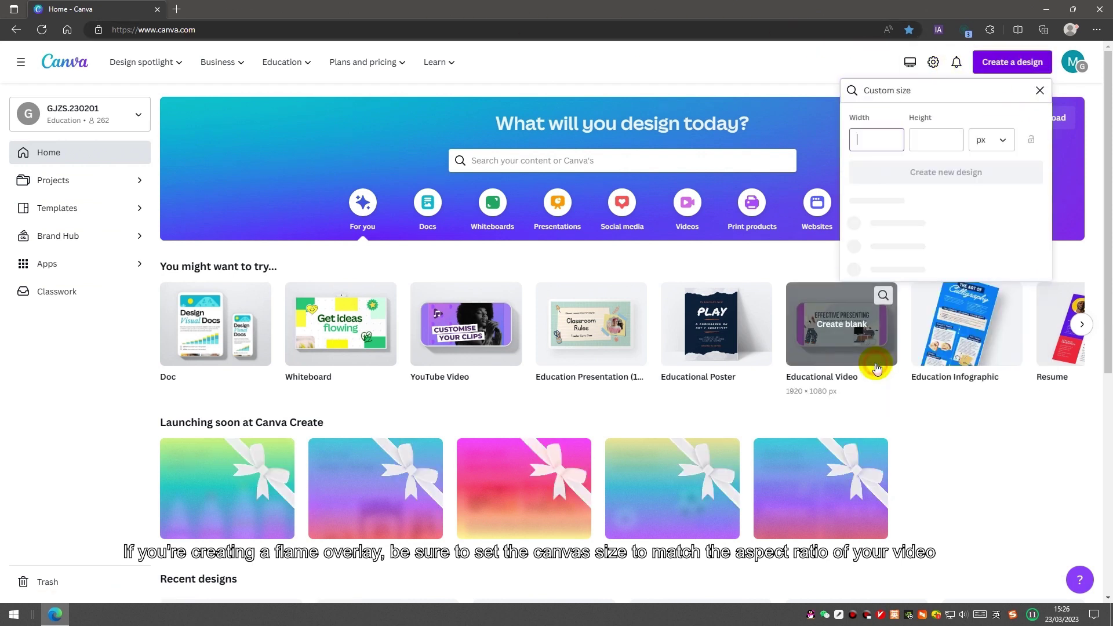
pyautogui.write('1080')
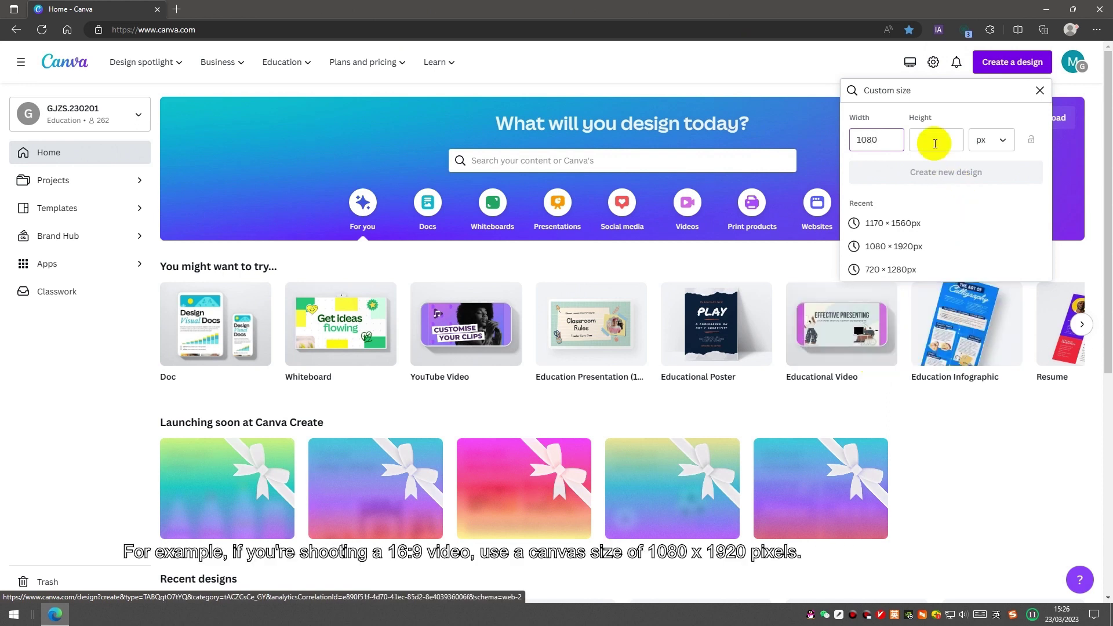
pyautogui.click(930, 139)
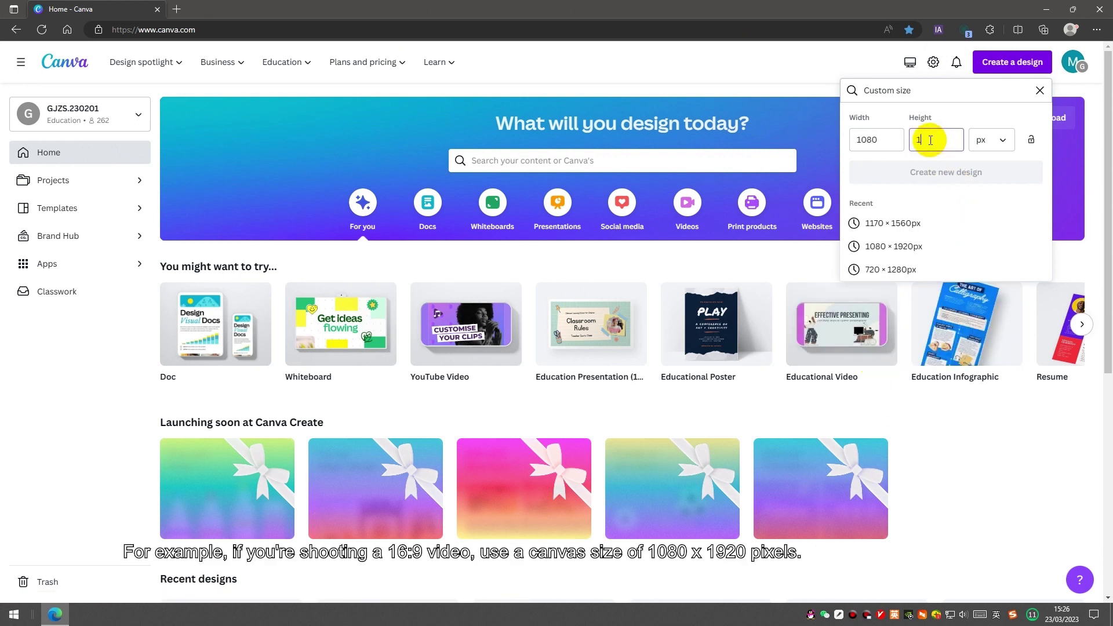
pyautogui.write('1920')
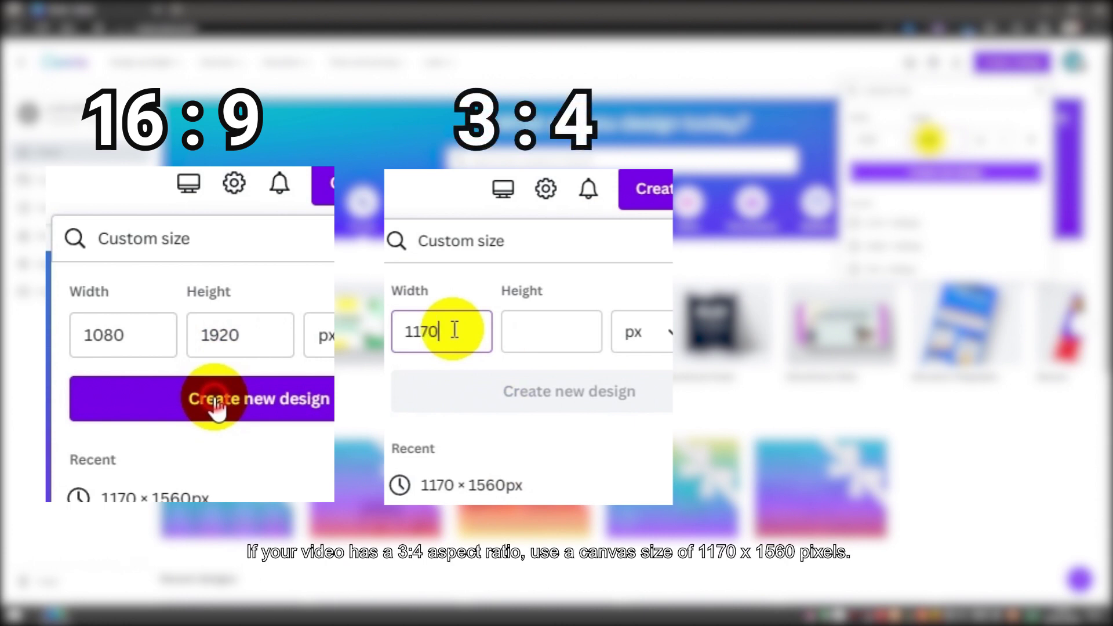
# Step: Fill the other preset size fields (height 1560, width 1170), then create the 1080 × 1920 design
pyautogui.click(564, 334)
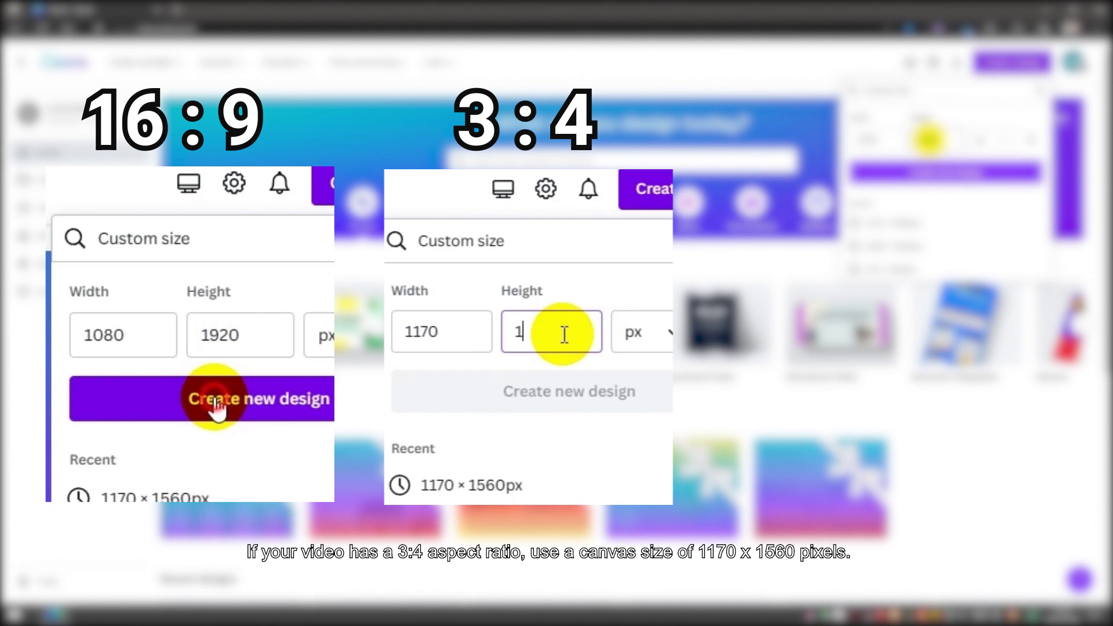
pyautogui.write('1560')
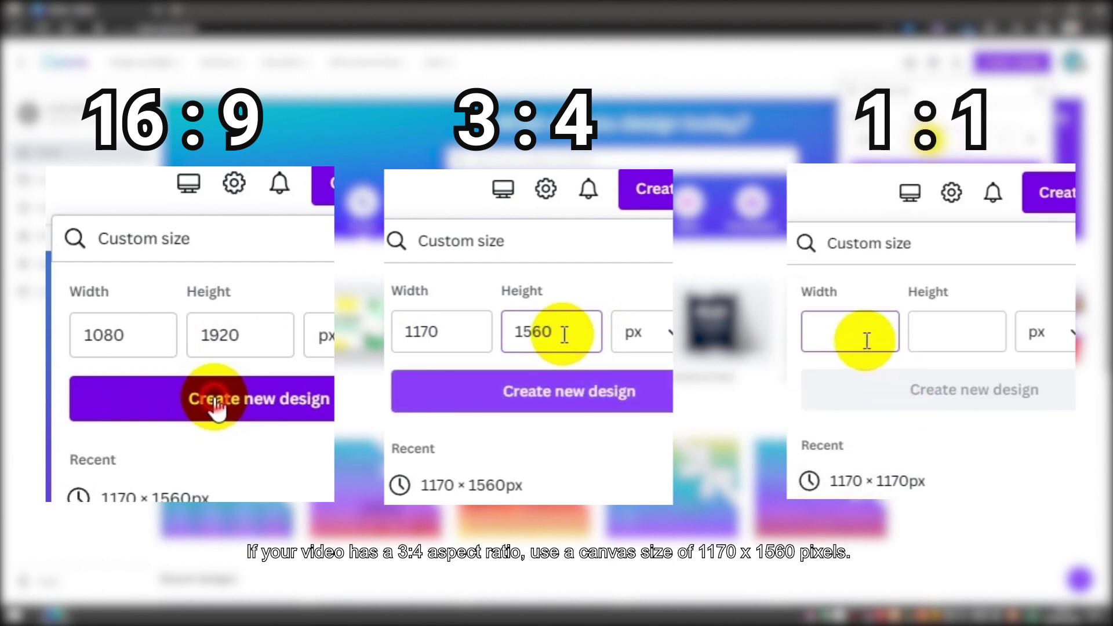
pyautogui.click(863, 341)
pyautogui.write('1170')
pyautogui.click(926, 331)
pyautogui.write('1170')
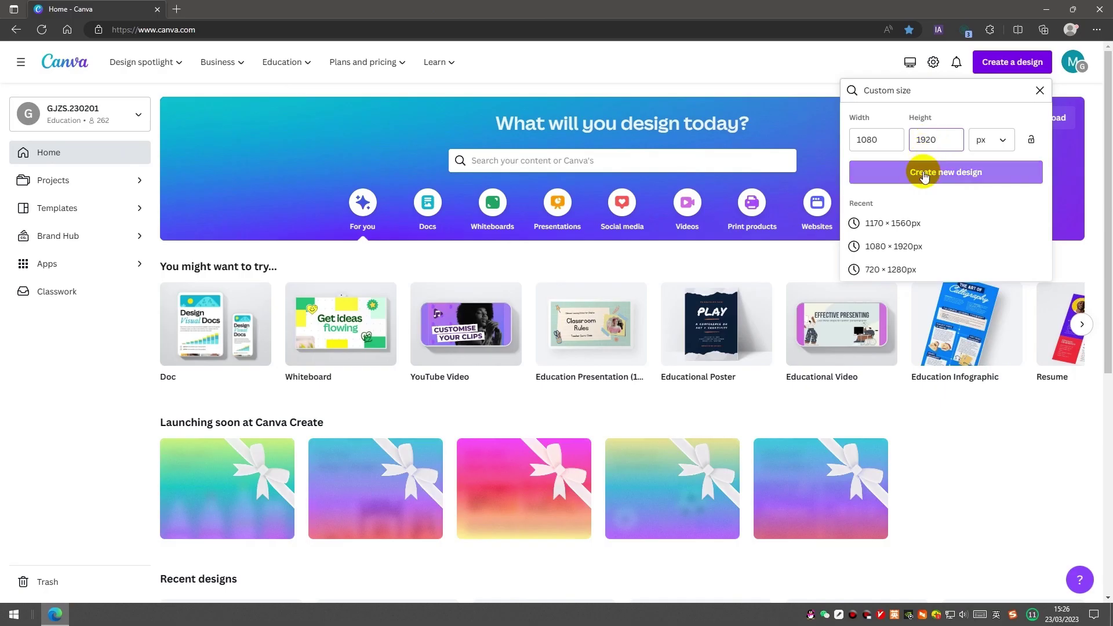
pyautogui.click(920, 169)
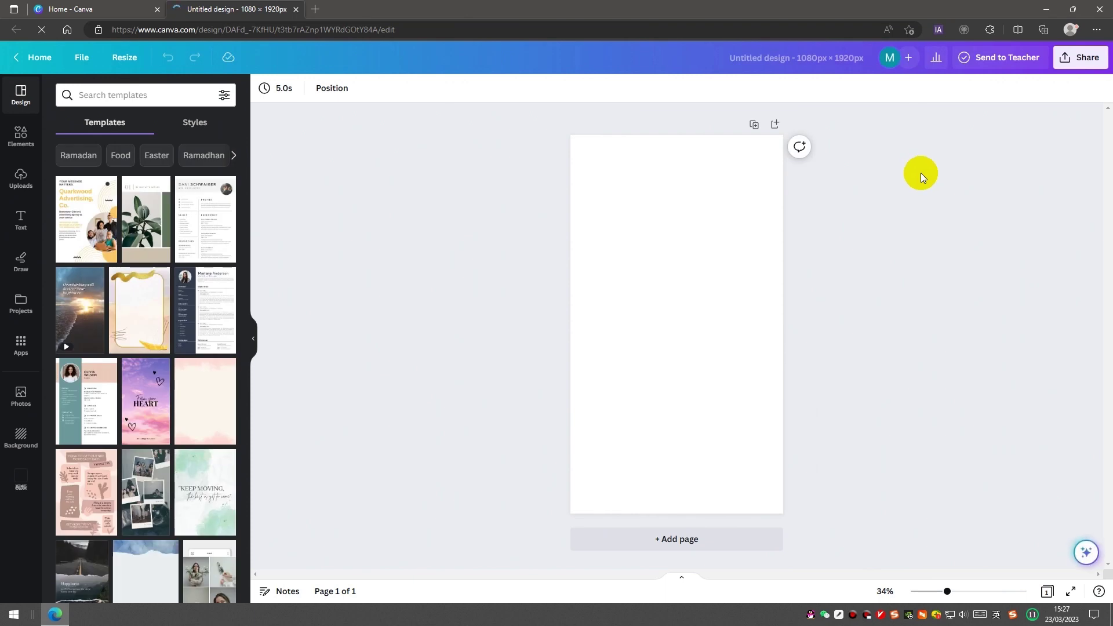
# Step: Search Elements for 'fire' and add the fire ring graphic from all Graphics results
pyautogui.click(21, 135)
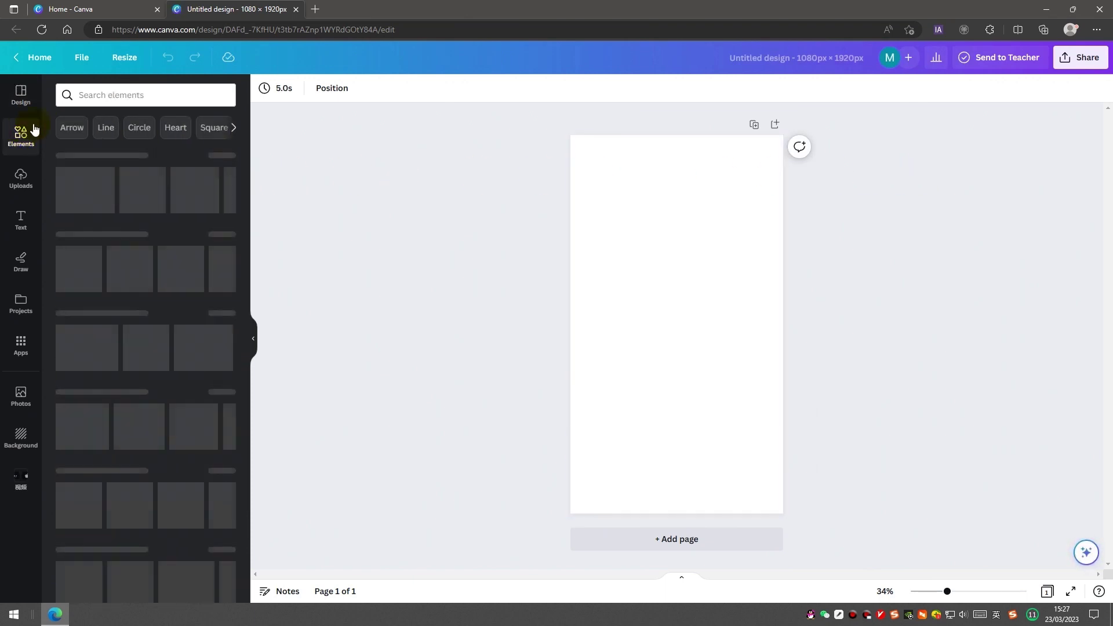
pyautogui.click(94, 96)
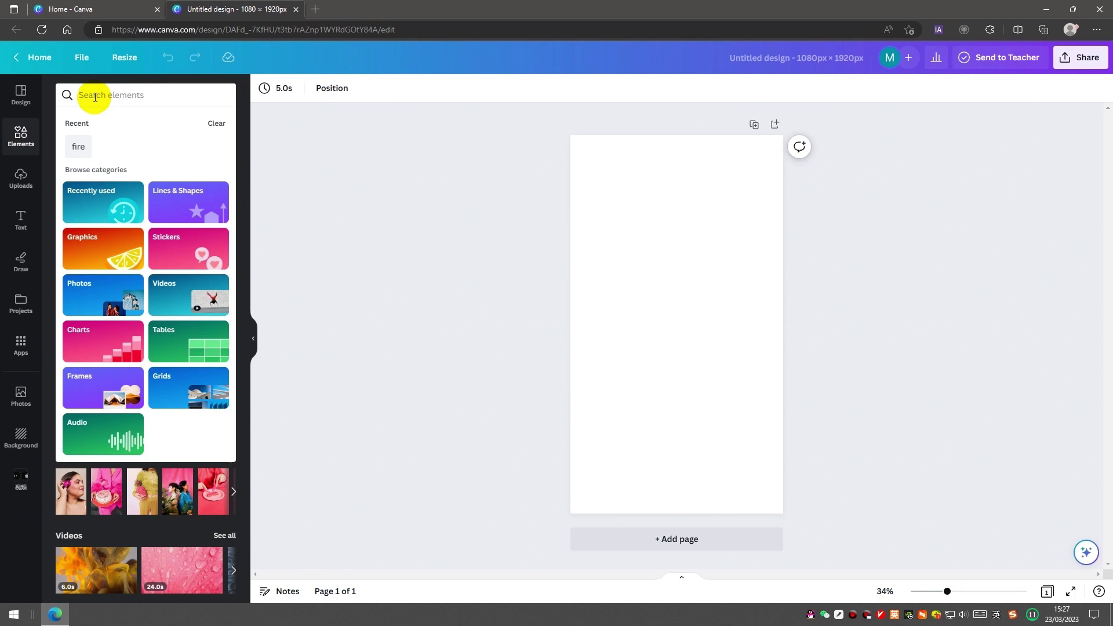
pyautogui.write('fire')
pyautogui.press('Return')
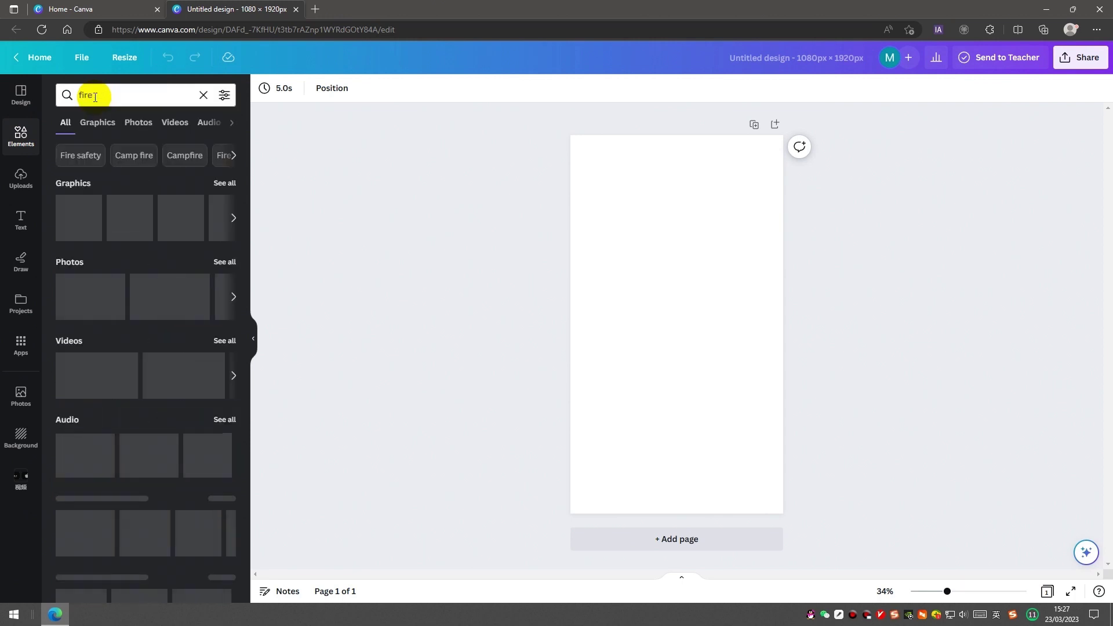
pyautogui.click(220, 183)
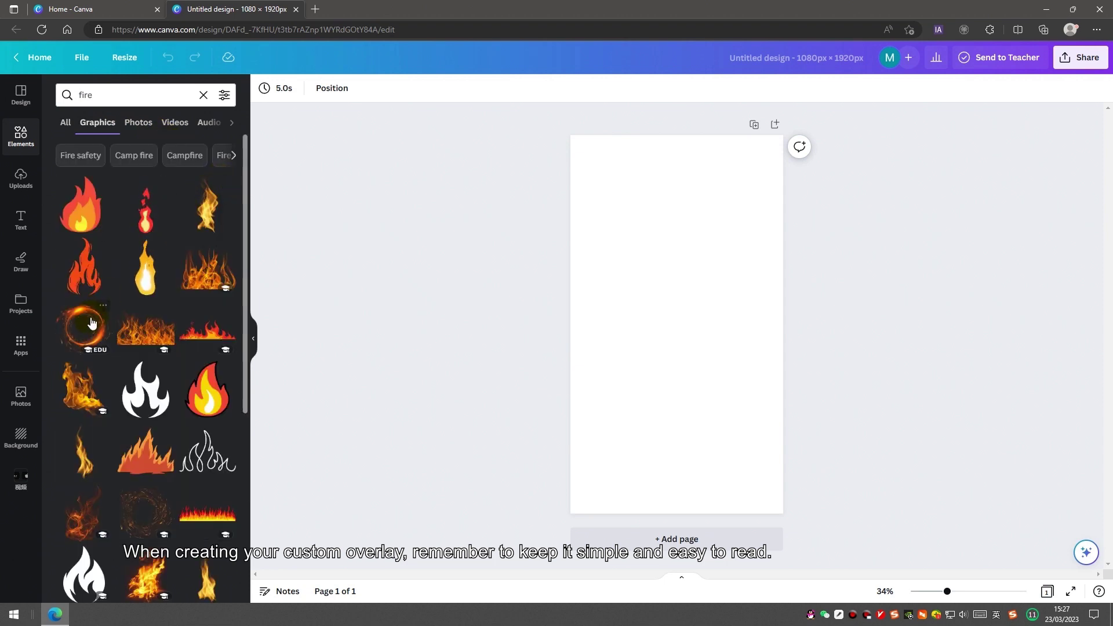
pyautogui.click(91, 325)
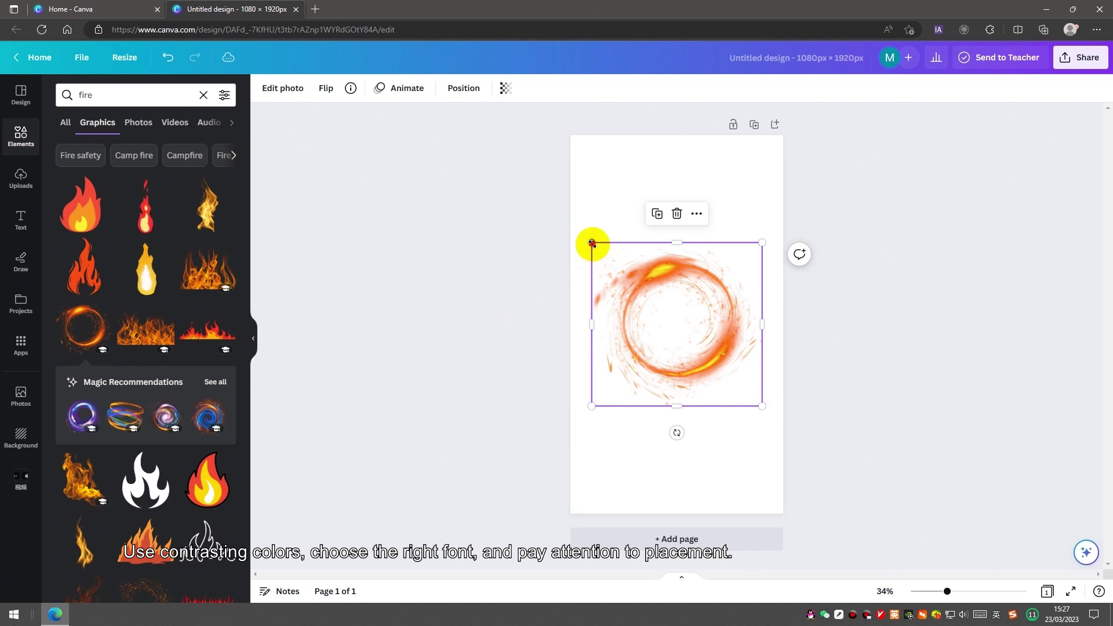
# Step: Enlarge the fire ring to span the page width and move it up, centred
pyautogui.moveTo(591, 243); pyautogui.dragTo(571, 222)
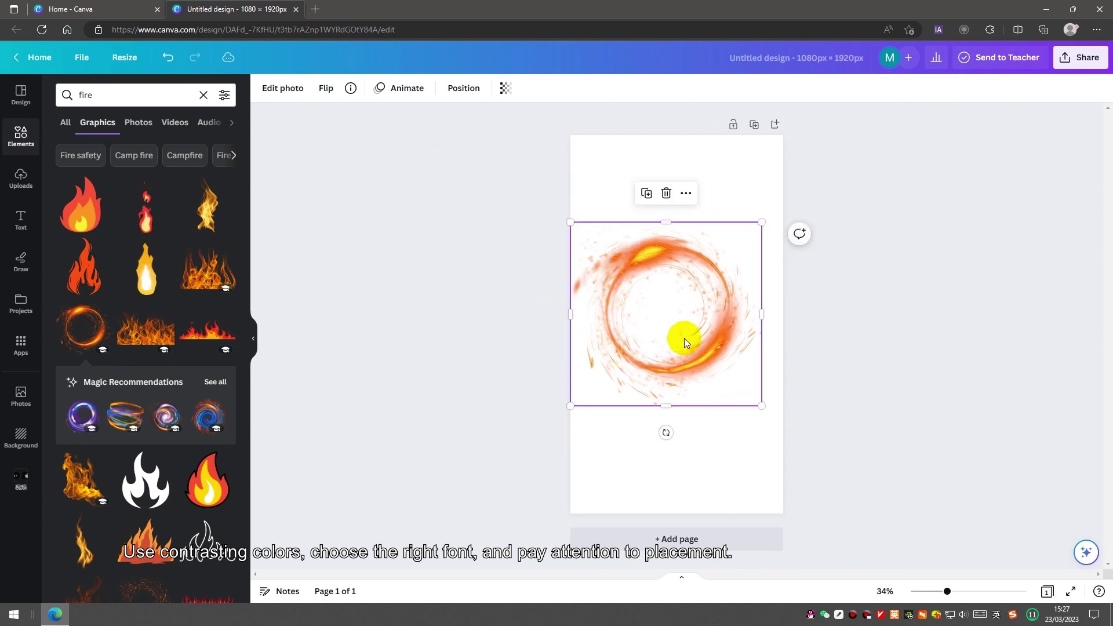
pyautogui.moveTo(761, 406); pyautogui.dragTo(824, 489)
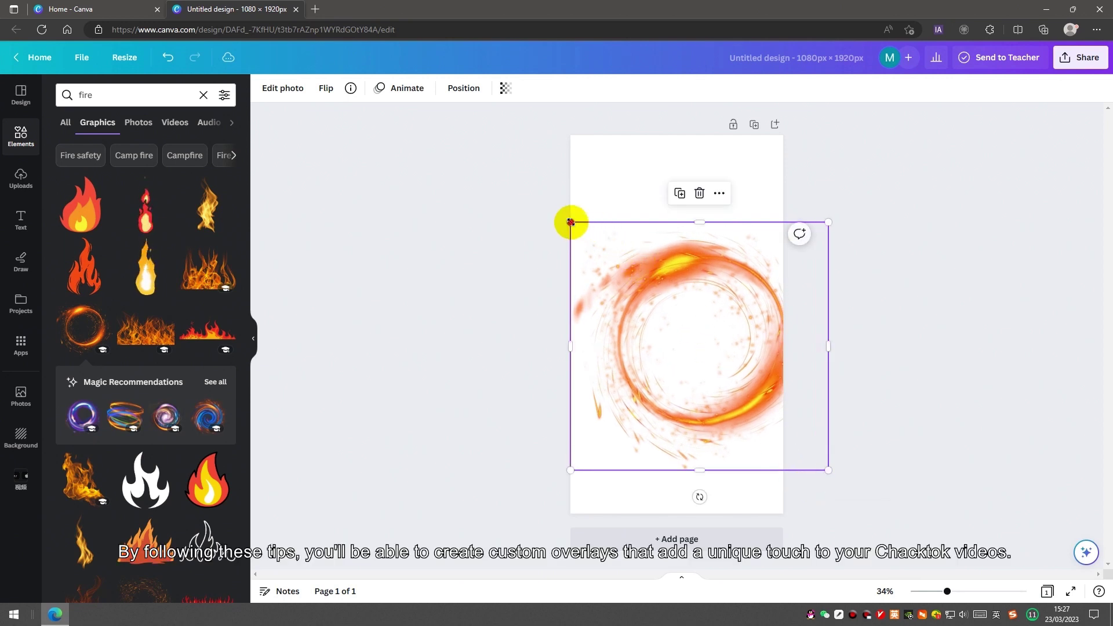
pyautogui.moveTo(571, 222); pyautogui.dragTo(524, 198)
pyautogui.moveTo(663, 239); pyautogui.dragTo(650, 171)
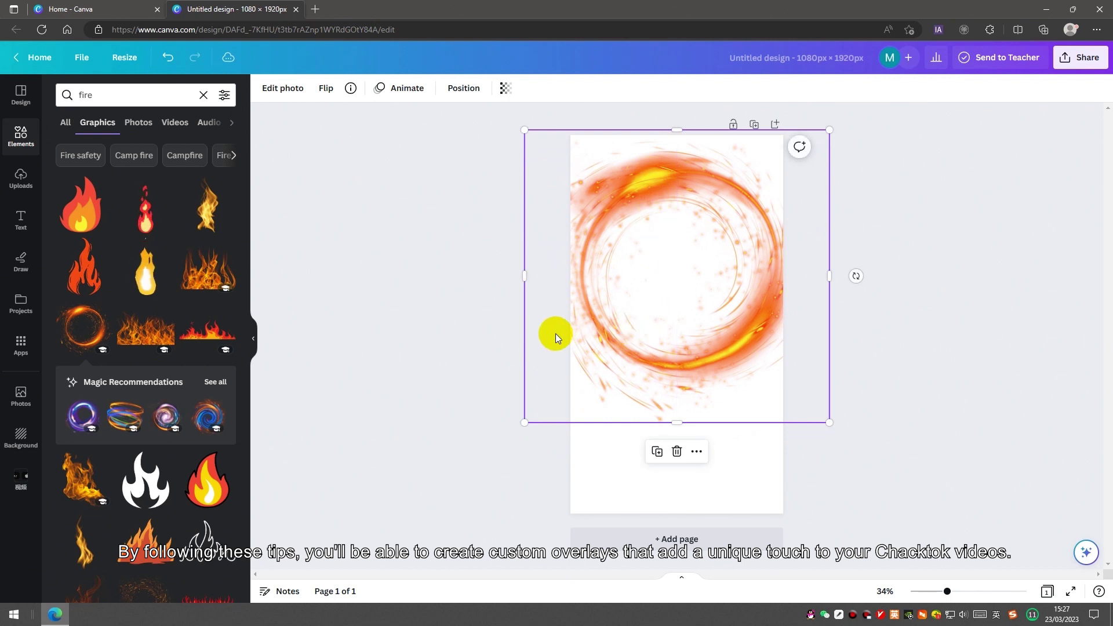
# Step: Add a heading reading 'HOT' and move it to the bottom of the page
pyautogui.click(39, 230)
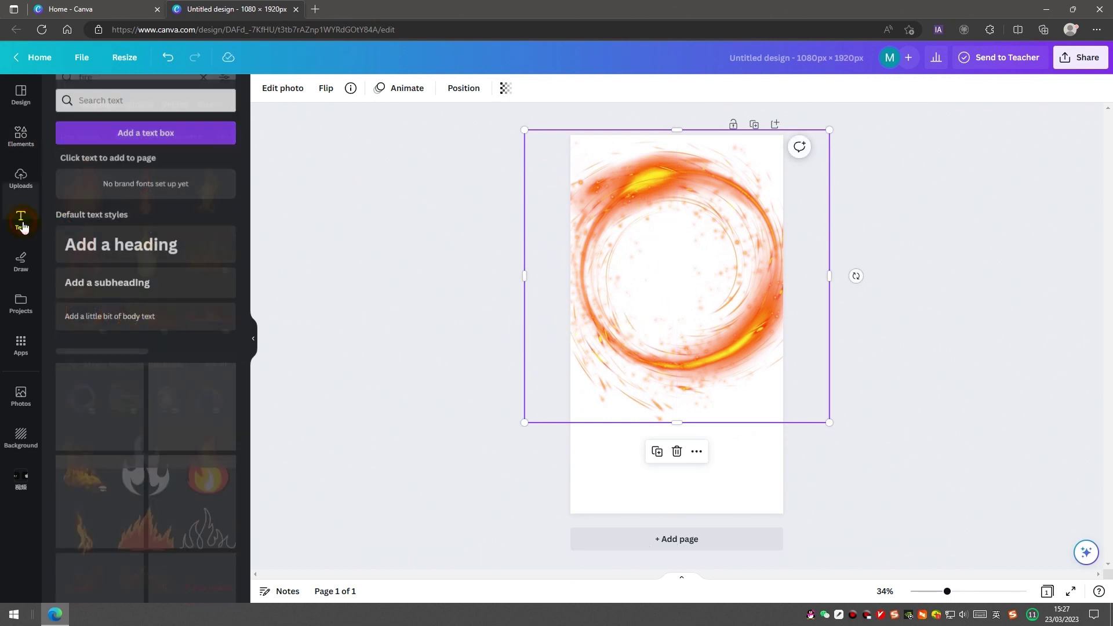
pyautogui.click(90, 241)
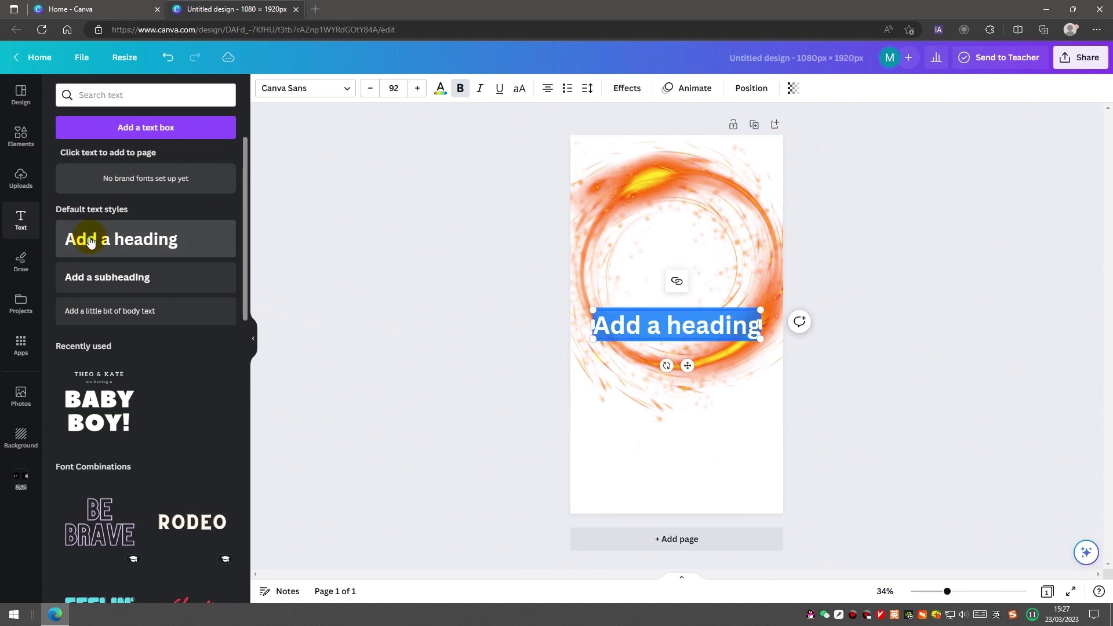
pyautogui.write('HOT')
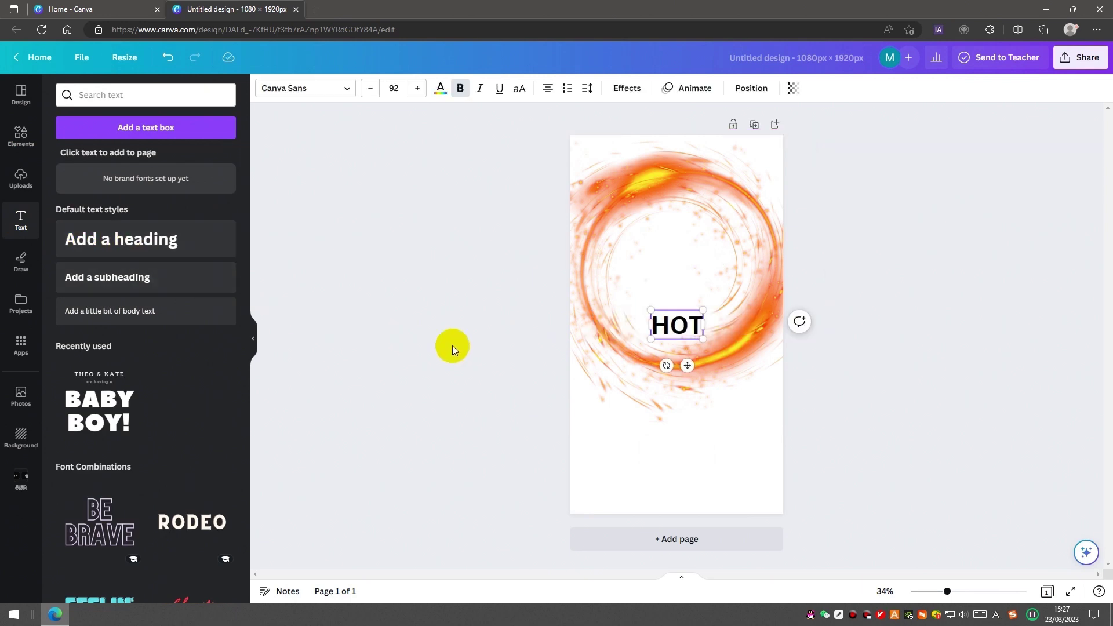
pyautogui.moveTo(687, 365); pyautogui.dragTo(688, 526)
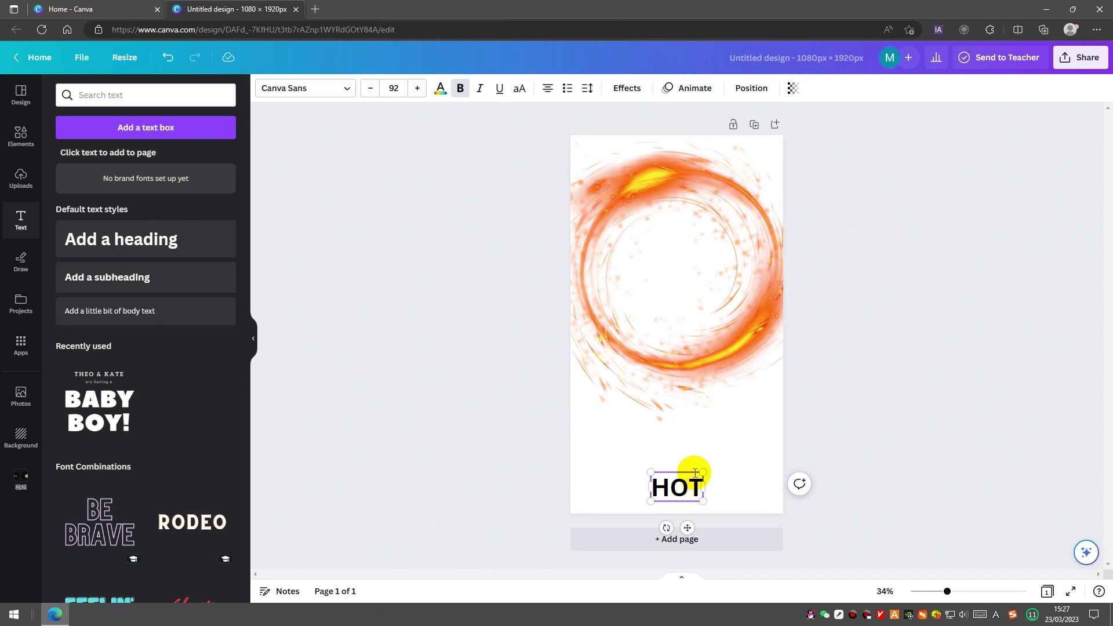
# Step: Change the HOT text colour to the dark orange photo colour
pyautogui.click(611, 388)
pyautogui.click(675, 491)
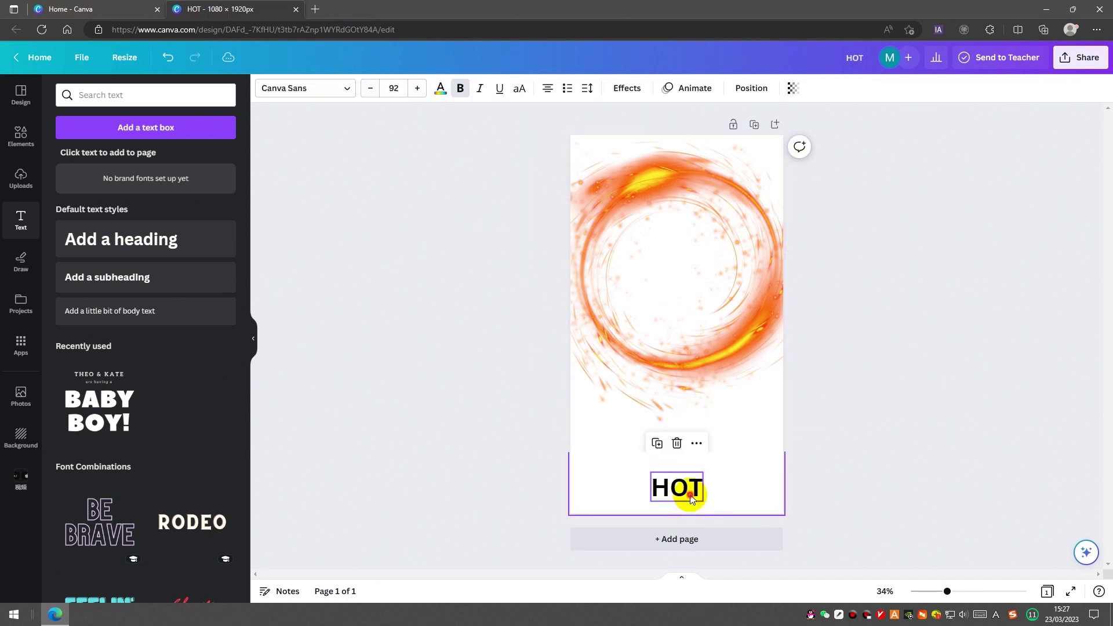
pyautogui.click(440, 89)
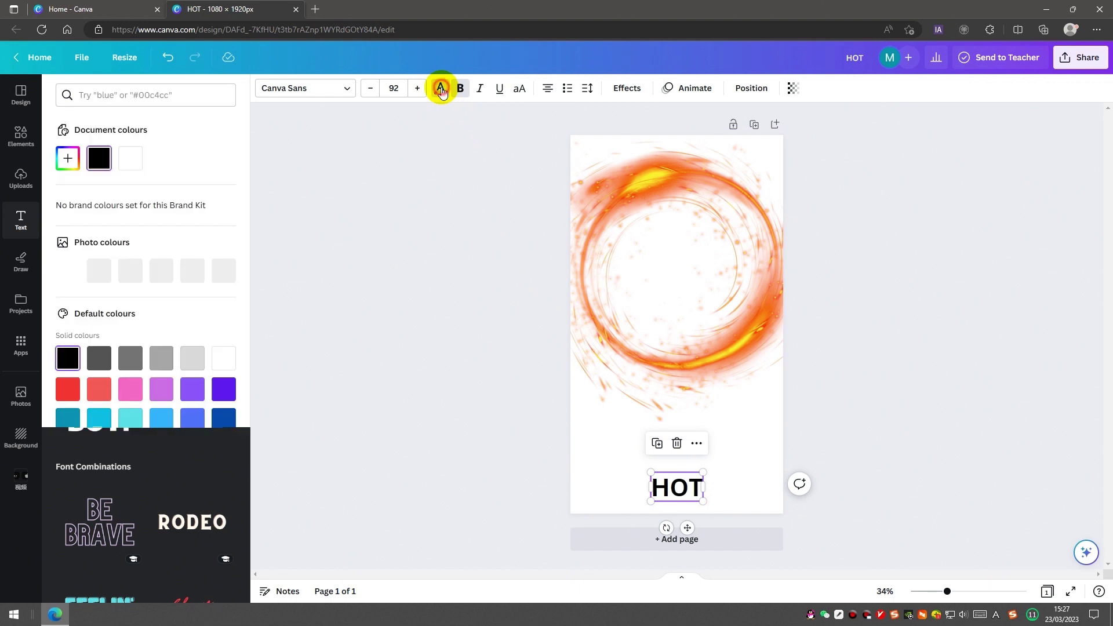
pyautogui.click(224, 273)
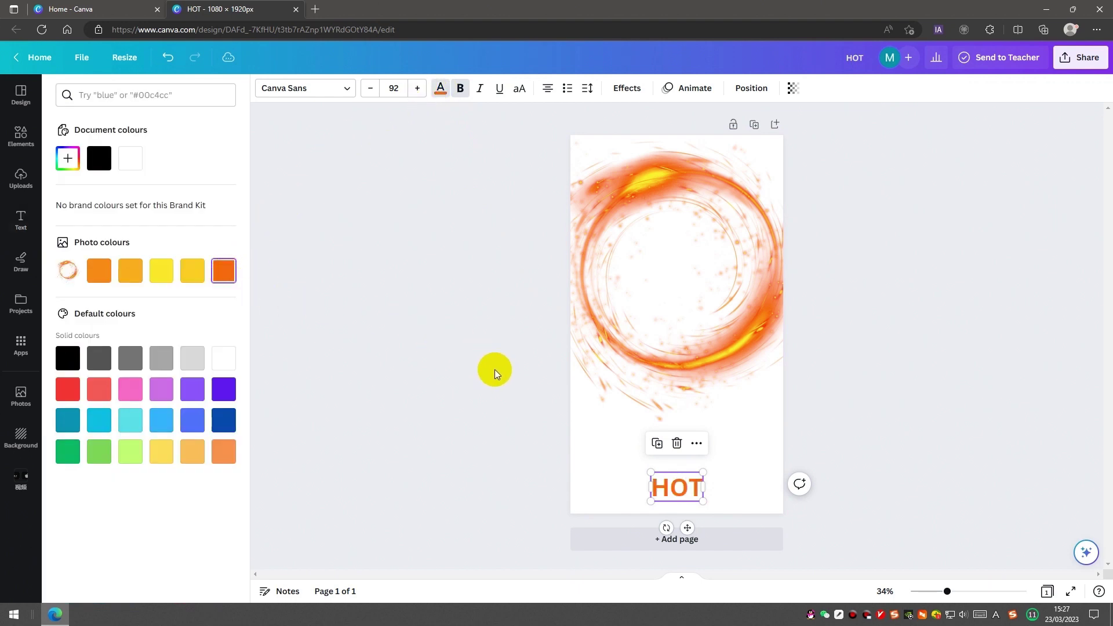
# Step: Import girl-g161466476_1920.jpg from the Desktop and show it in Uploads
pyautogui.click(86, 56)
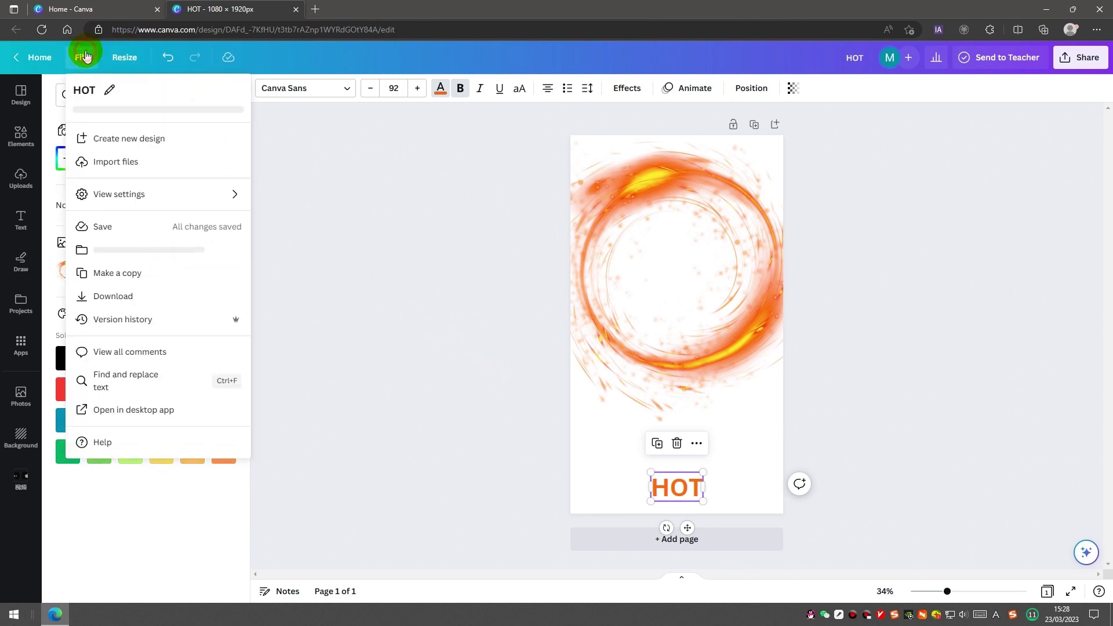
pyautogui.click(107, 161)
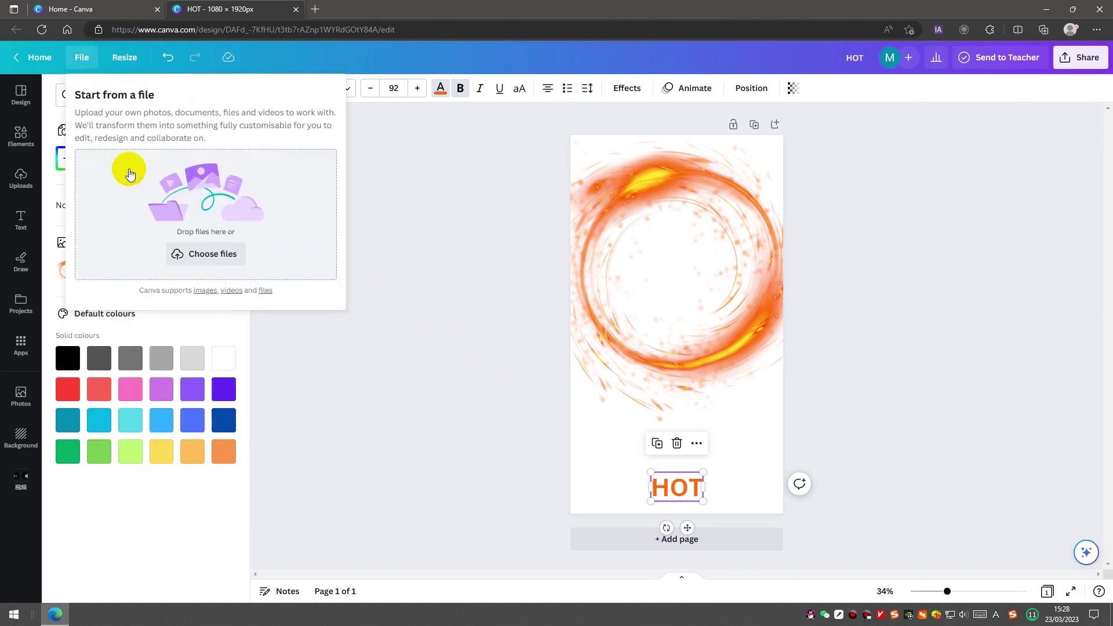
pyautogui.click(204, 255)
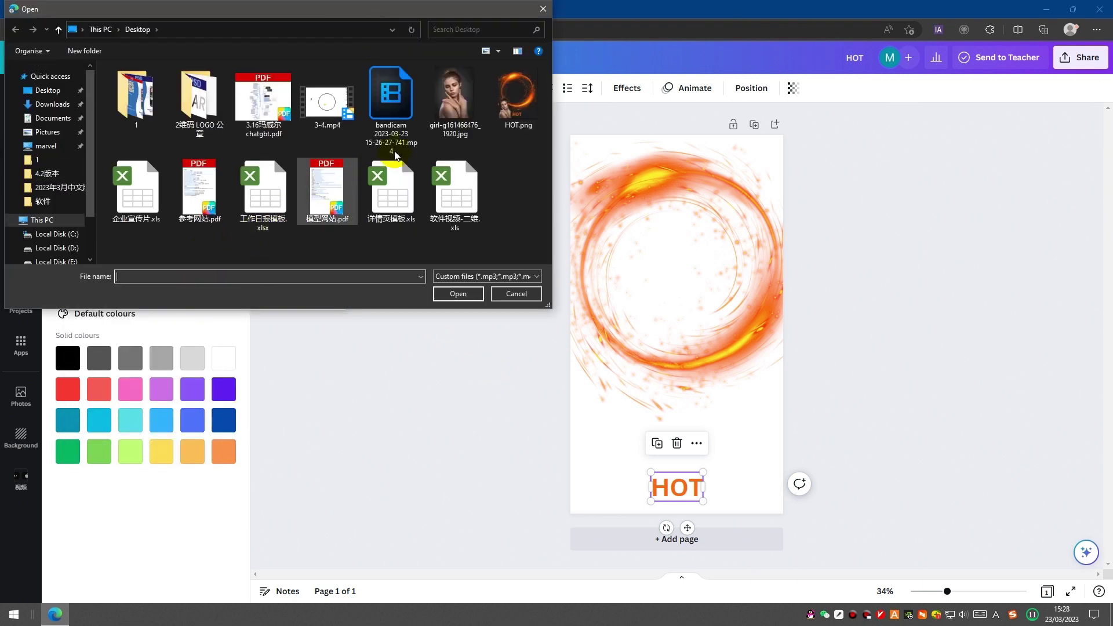
pyautogui.click(444, 97)
pyautogui.click(456, 294)
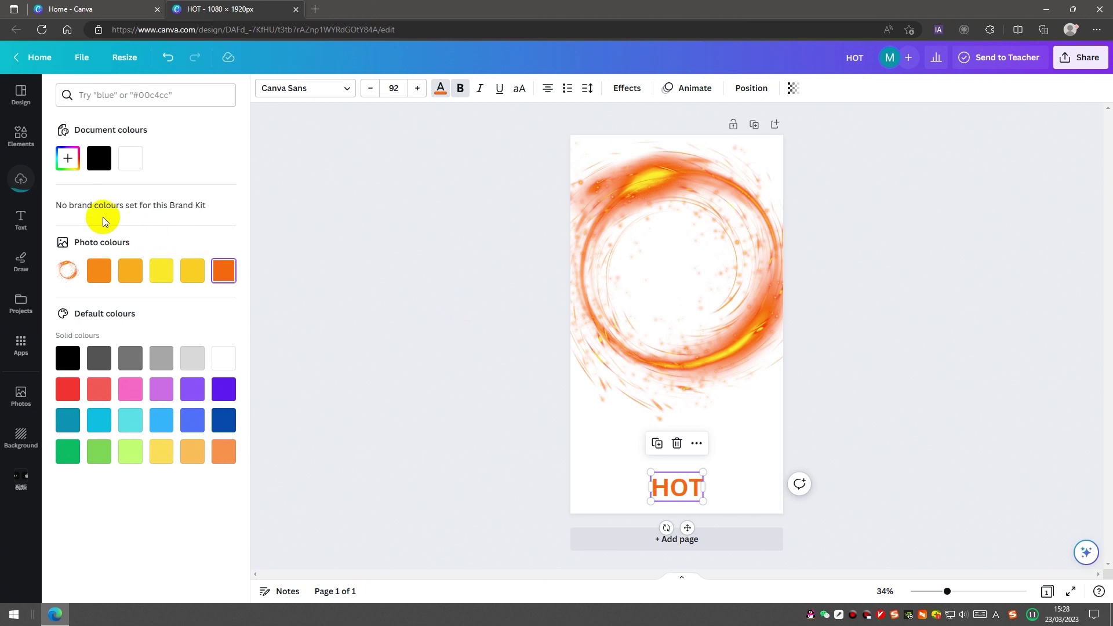
pyautogui.click(22, 185)
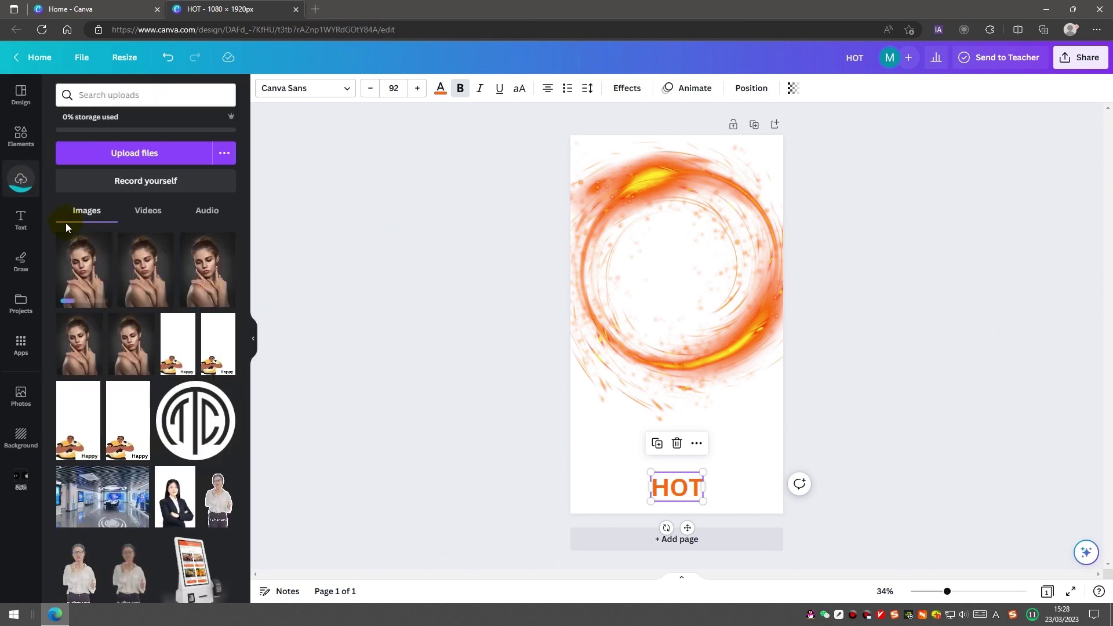
# Step: Add the portrait, remove its background, shrink it and place it bottom-left
pyautogui.click(144, 278)
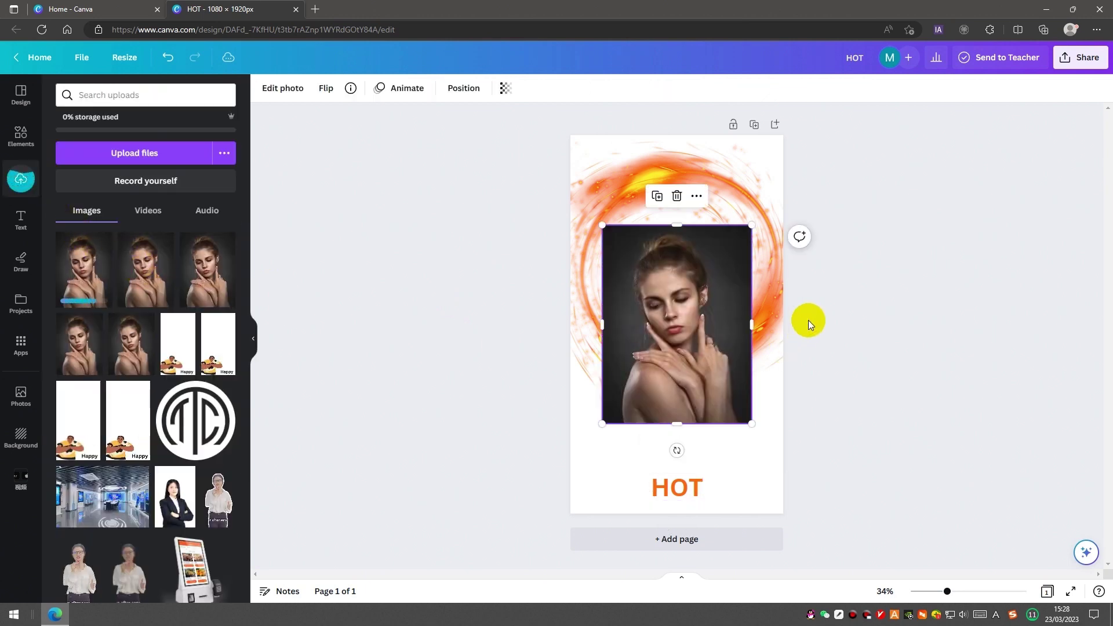
pyautogui.click(1084, 551)
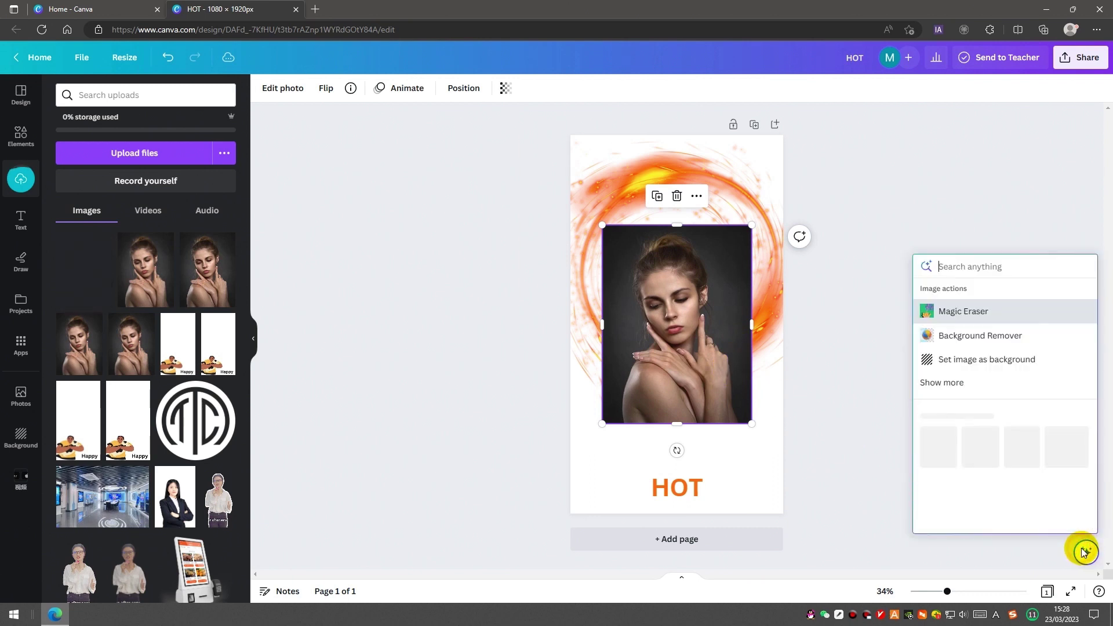
pyautogui.click(986, 344)
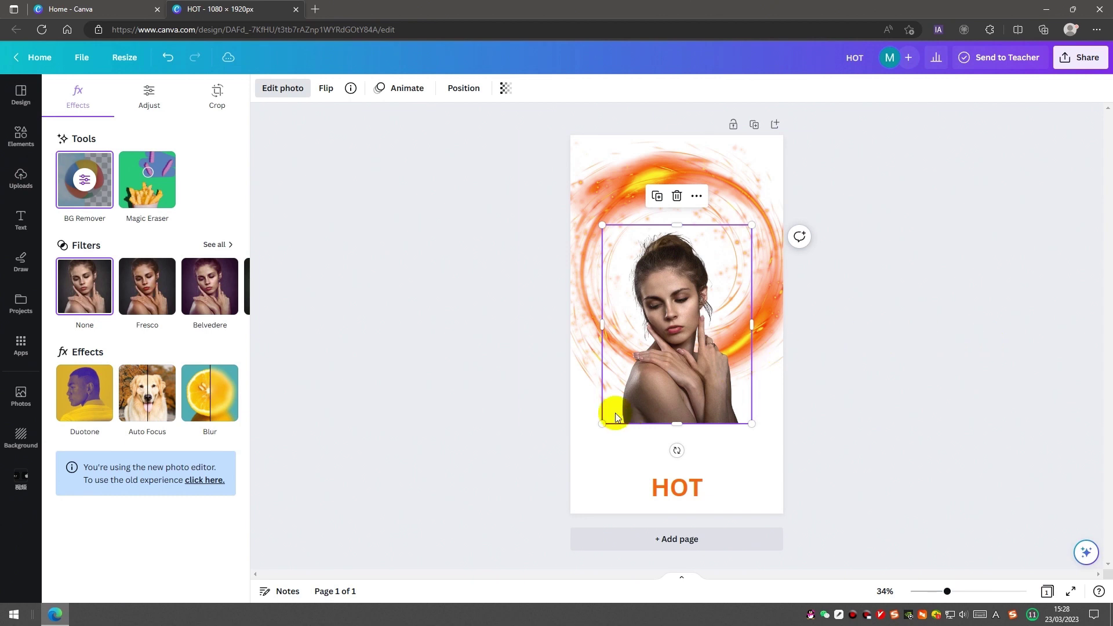
pyautogui.moveTo(602, 422); pyautogui.dragTo(640, 390)
pyautogui.moveTo(698, 315); pyautogui.dragTo(620, 440)
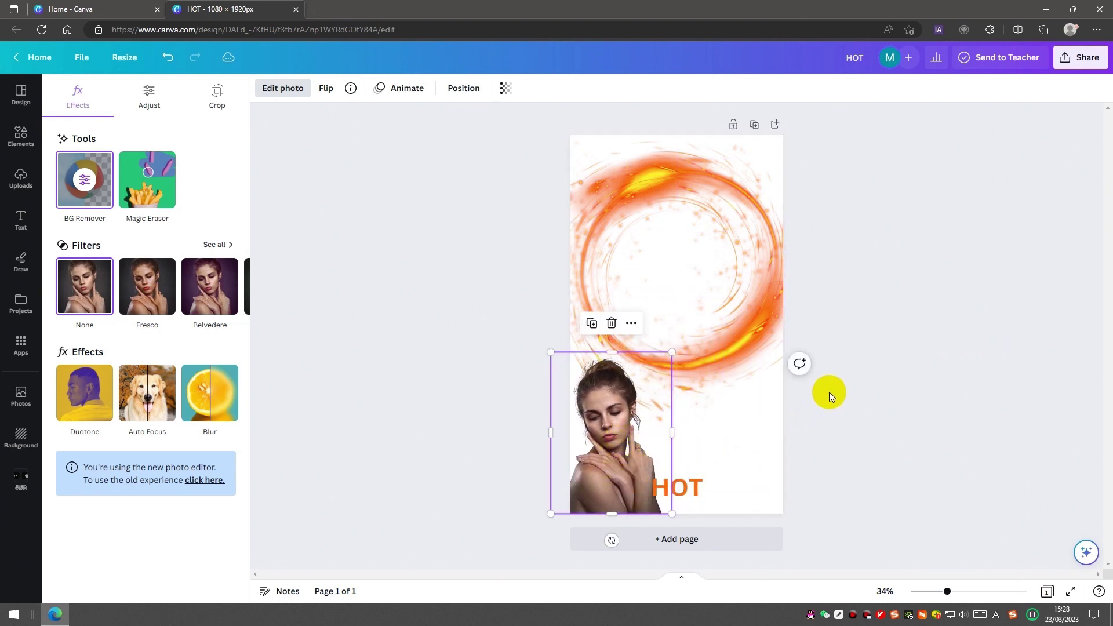
# Step: Open the download settings from the Share menu
pyautogui.click(1084, 58)
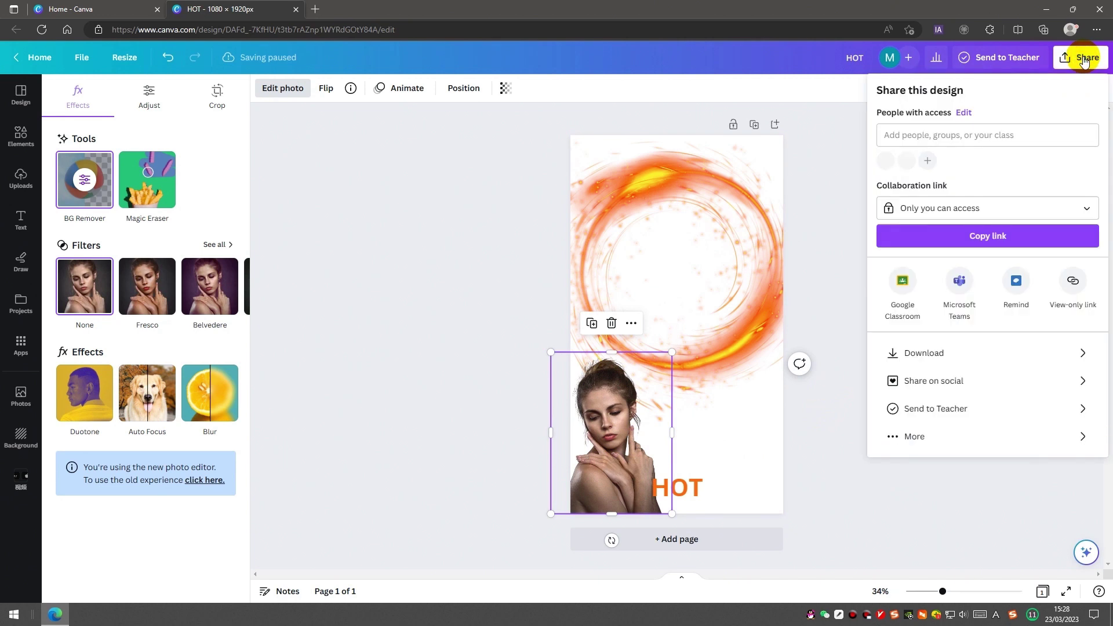
pyautogui.click(972, 351)
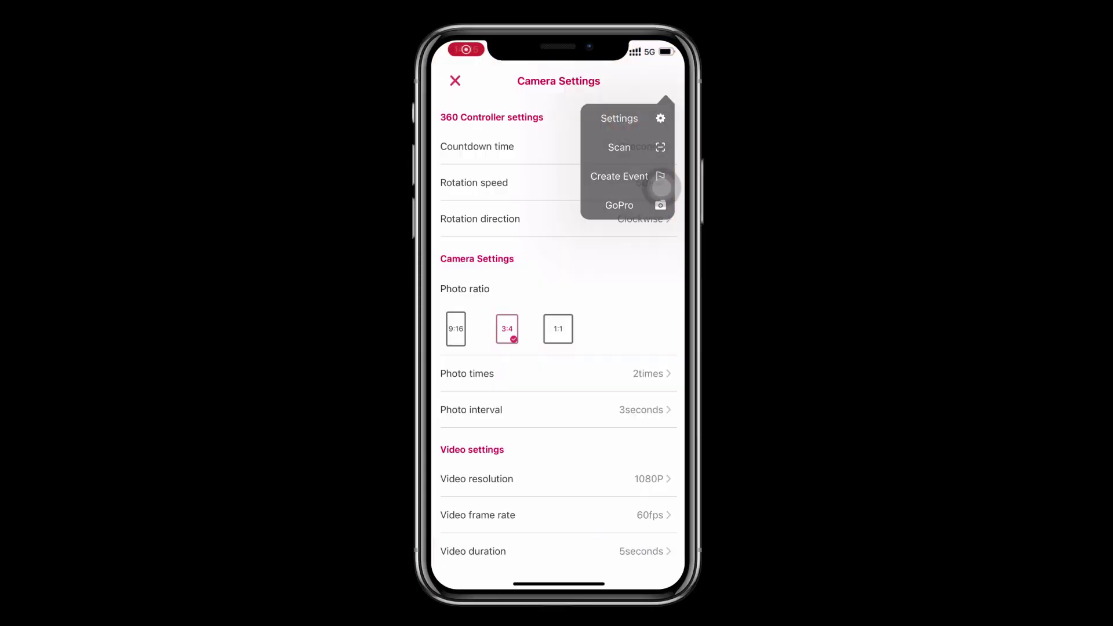
# Step: Switch the 360 photo booth app's photo ratio to 9:16
pyautogui.click(456, 336)
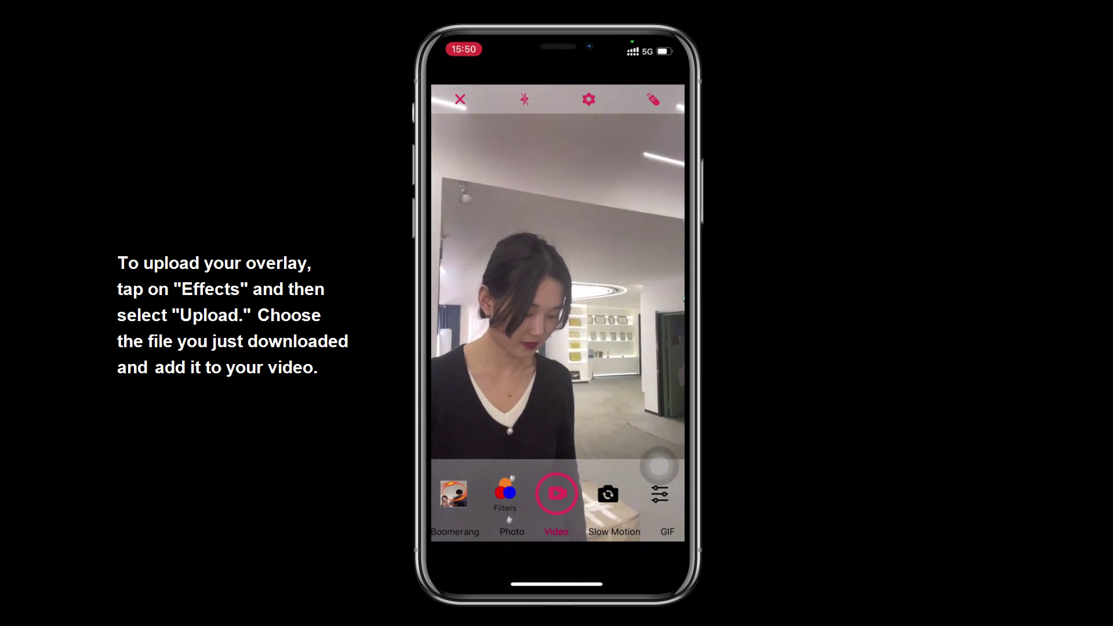
# Step: Start a Video-mode recording so a 3-second countdown runs over the live preview
pyautogui.click(556, 493)
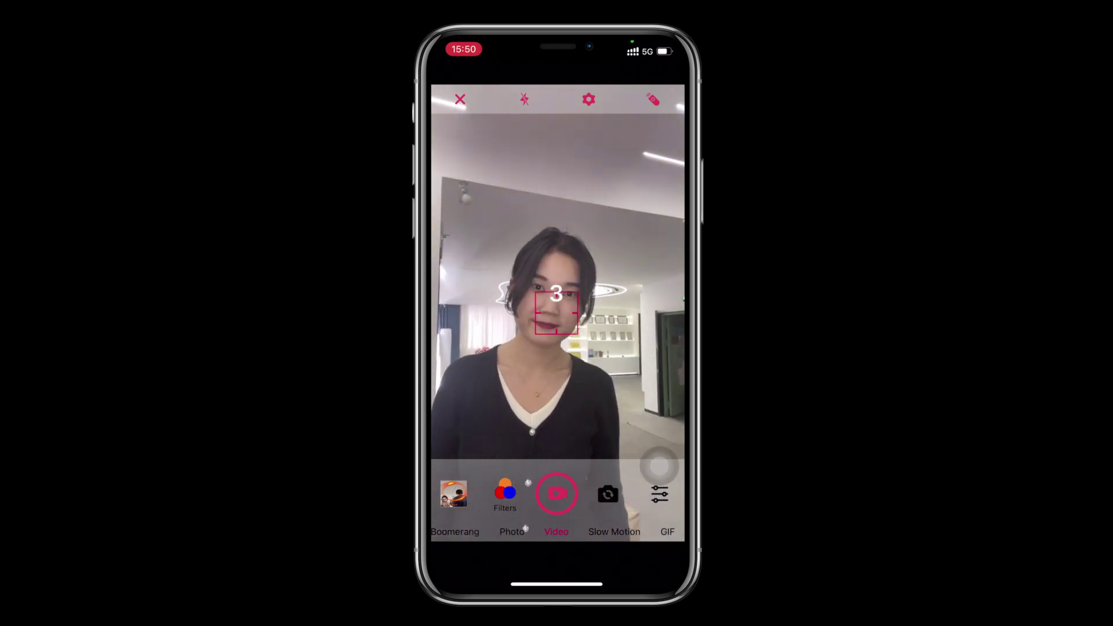